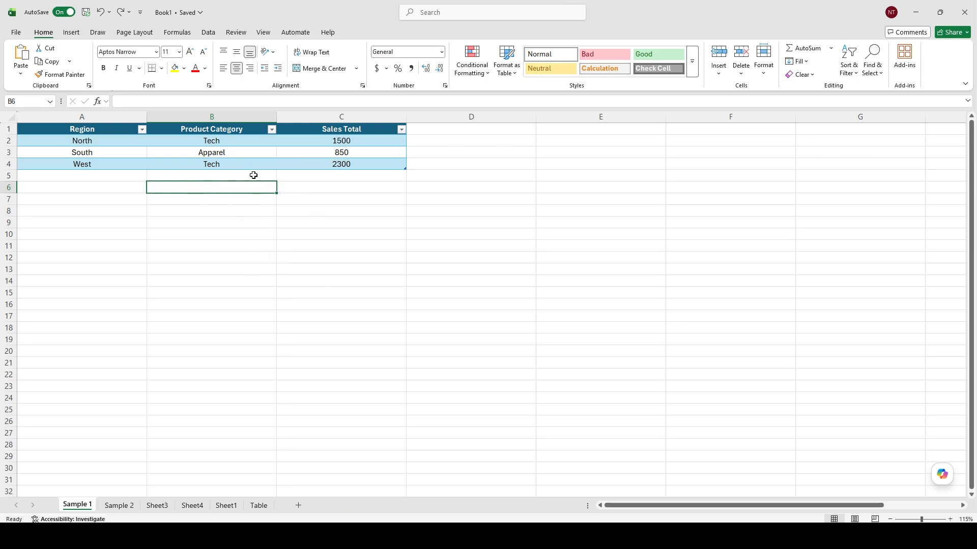
{"action": "left_click", "coordinate": [235, 150]}
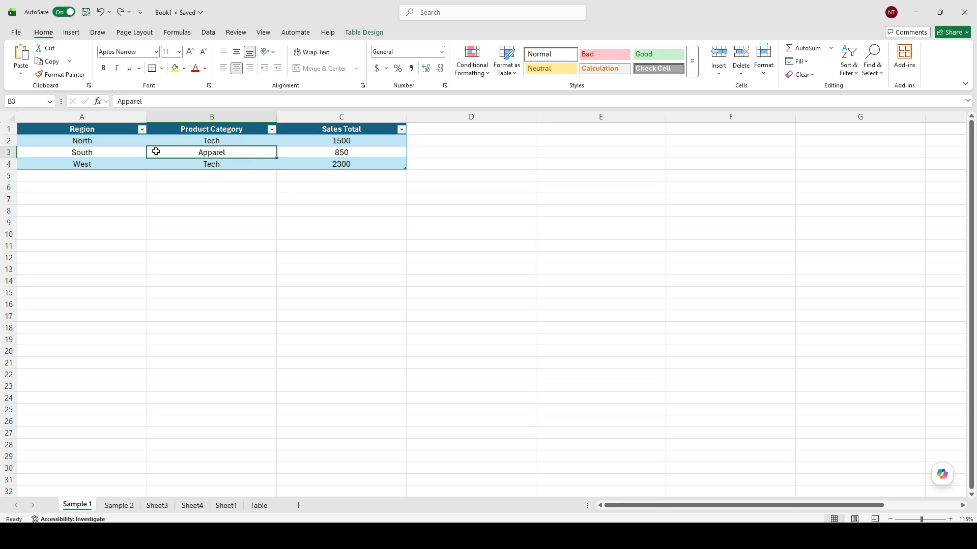
{"action": "left_click", "coordinate": [100, 150]}
{"action": "left_click", "coordinate": [206, 142]}
{"action": "left_click", "coordinate": [234, 153]}
{"action": "left_click", "coordinate": [98, 139]}
{"action": "left_click", "coordinate": [97, 132]}
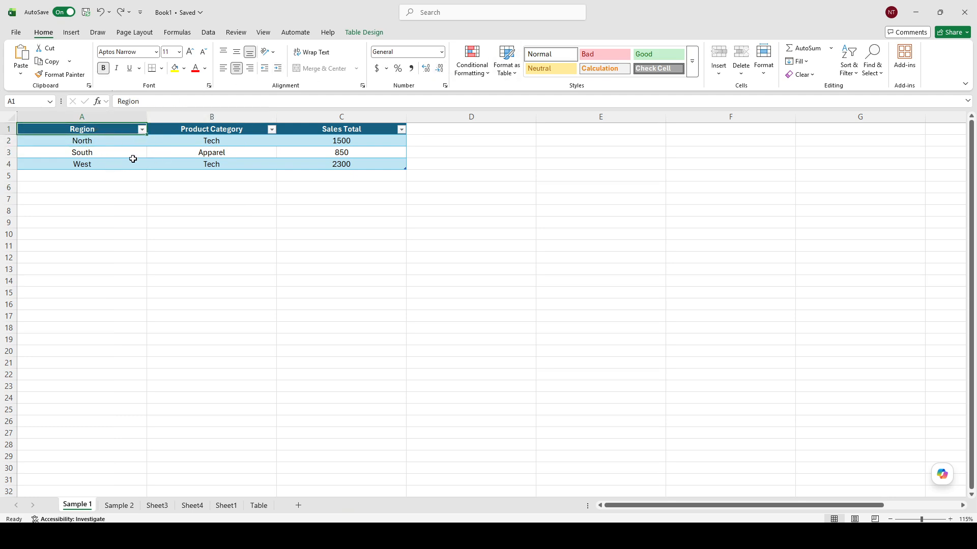
{"action": "left_click", "coordinate": [106, 151]}
{"action": "left_click", "coordinate": [104, 138]}
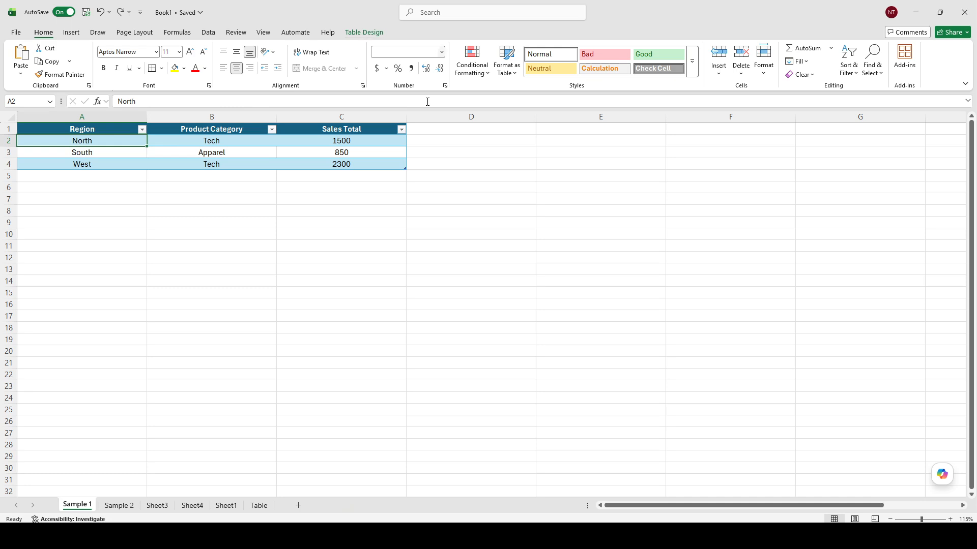
{"action": "left_click", "coordinate": [506, 173]}
- Open the slicer insertion dialog for the sales table on the Sample 1 sheet
{"action": "left_click", "coordinate": [71, 142]}
{"action": "left_click", "coordinate": [90, 130]}
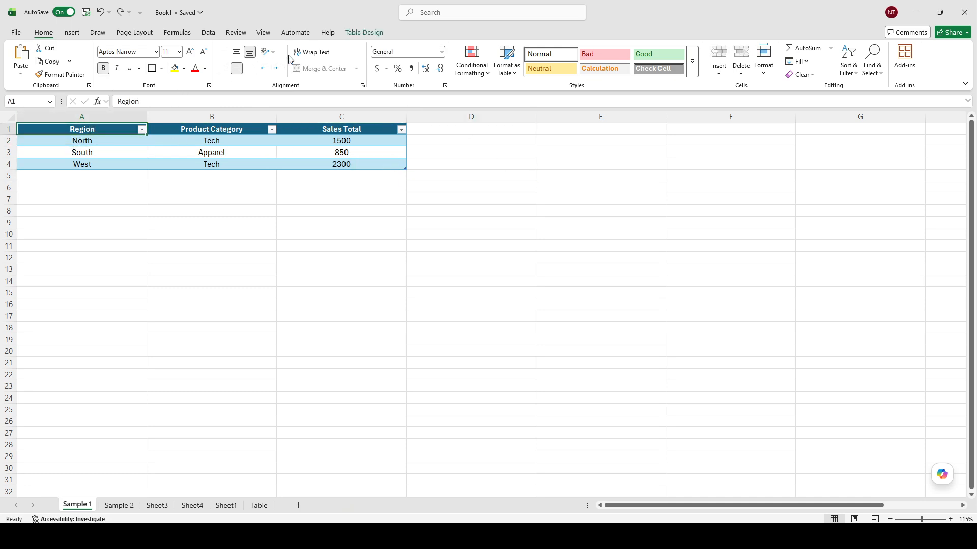
{"action": "left_click", "coordinate": [363, 32]}
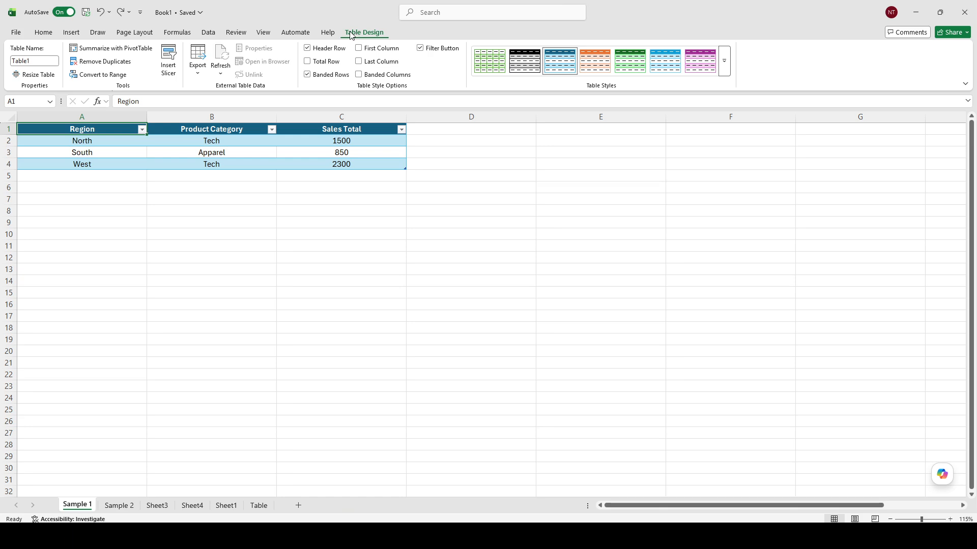
{"action": "left_click", "coordinate": [173, 59]}
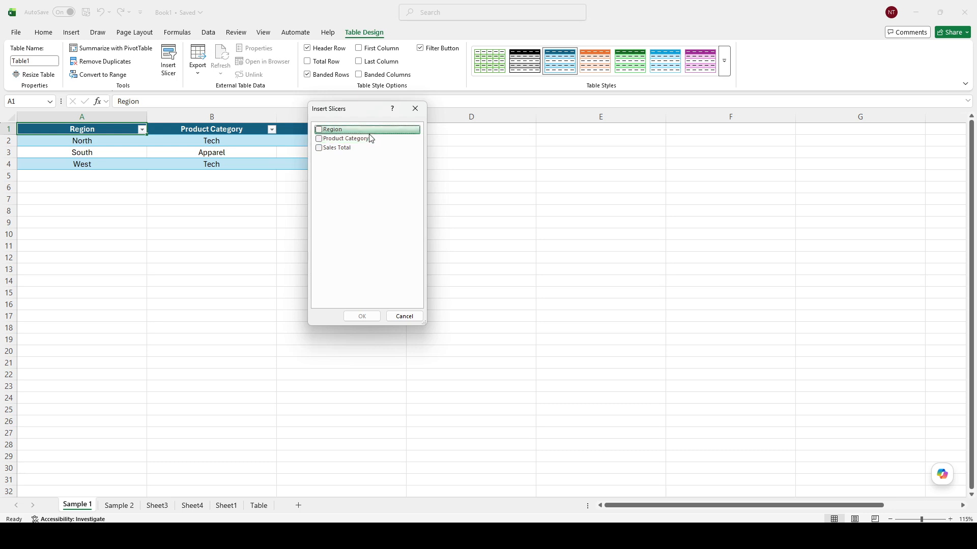
{"action": "left_click", "coordinate": [319, 147]}
{"action": "left_click", "coordinate": [321, 140]}
{"action": "left_click", "coordinate": [320, 129]}
{"action": "left_click", "coordinate": [319, 130]}
{"action": "left_click", "coordinate": [319, 139]}
{"action": "left_click", "coordinate": [318, 148]}
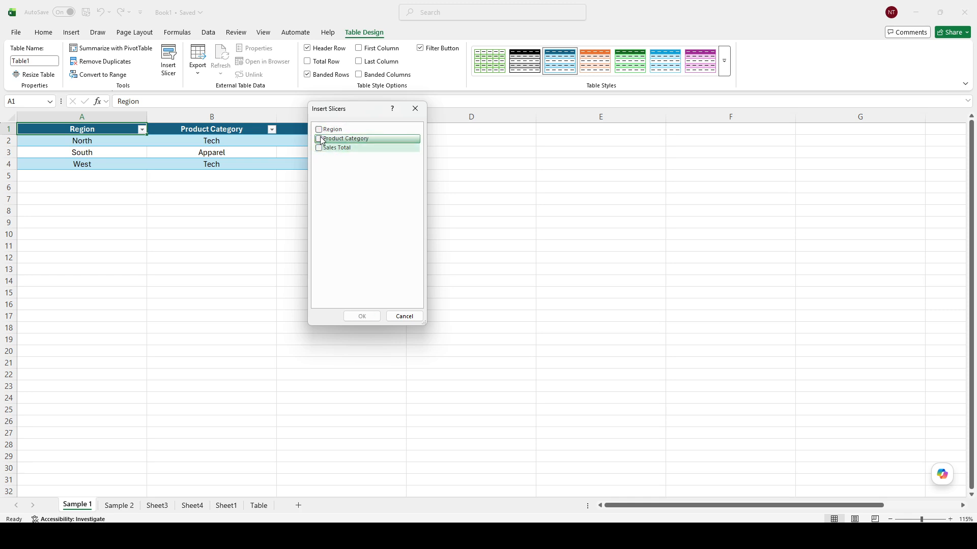
- Insert slicers for the Product Category and Sales Total fields
{"action": "left_click", "coordinate": [319, 139]}
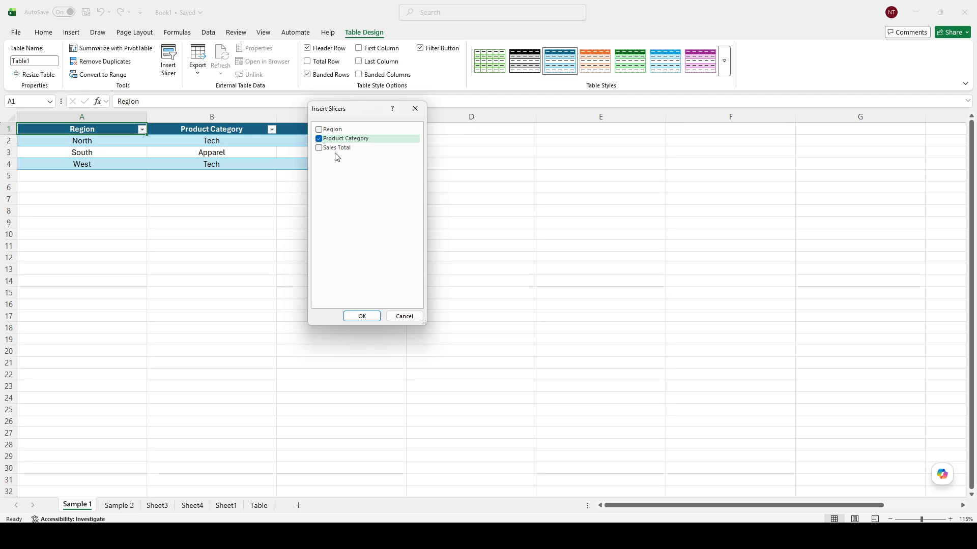
{"action": "left_click", "coordinate": [319, 148]}
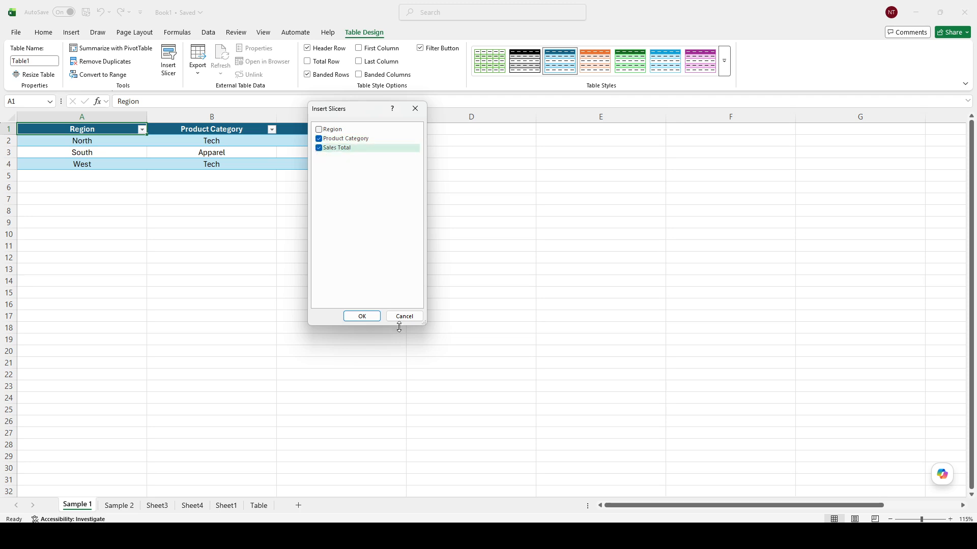
{"action": "left_click", "coordinate": [362, 317]}
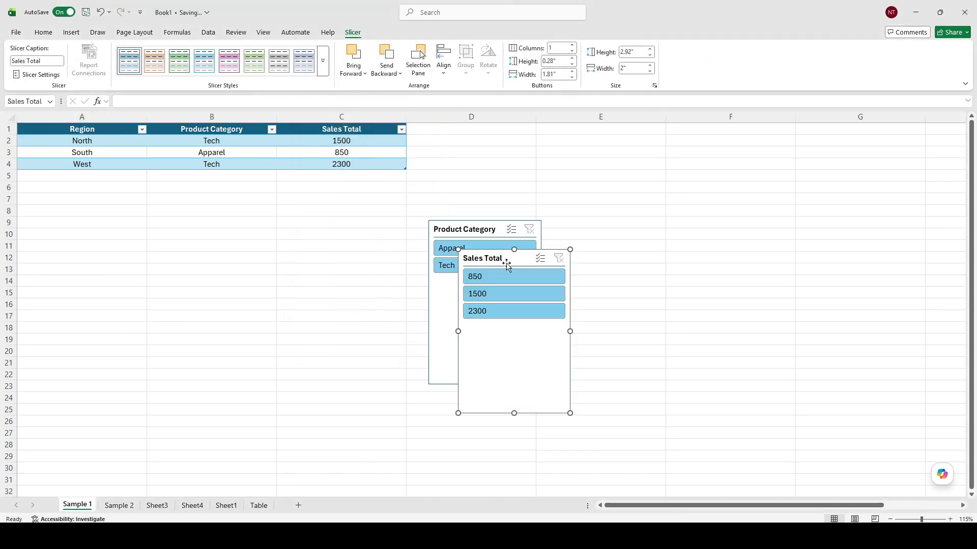
- Place the Sales Total slicer beside Product Category and enlarge both, to about 3.38" × 4.32" and about 3.42" × 4.45" respectively
{"action": "left_click_drag", "start_coordinate": [508, 263], "coordinate": [600, 232]}
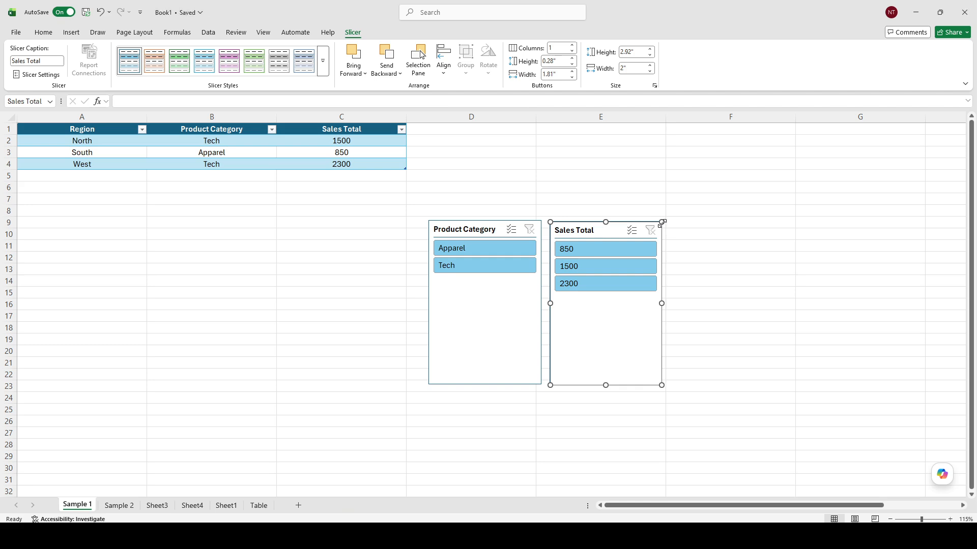
{"action": "left_click_drag", "start_coordinate": [661, 222], "coordinate": [792, 196]}
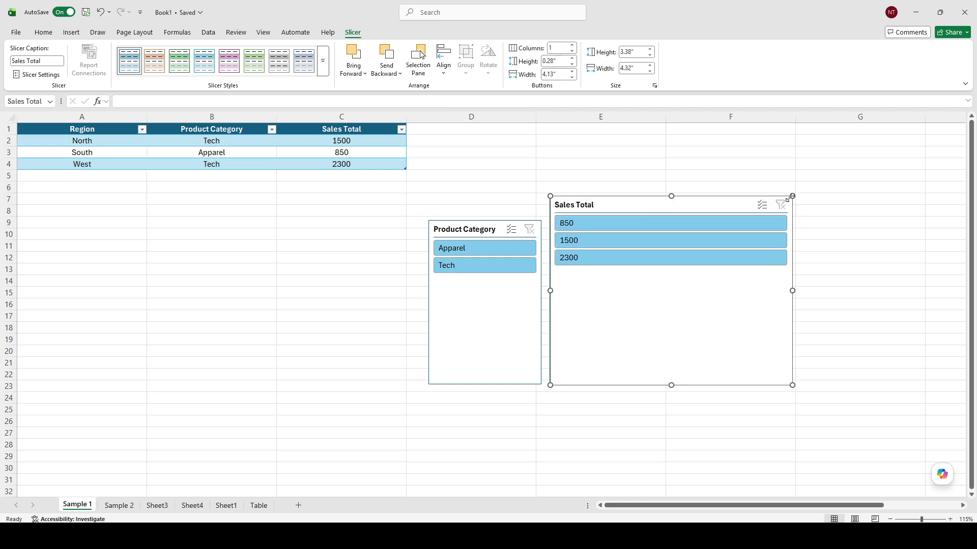
{"action": "left_click", "coordinate": [444, 232]}
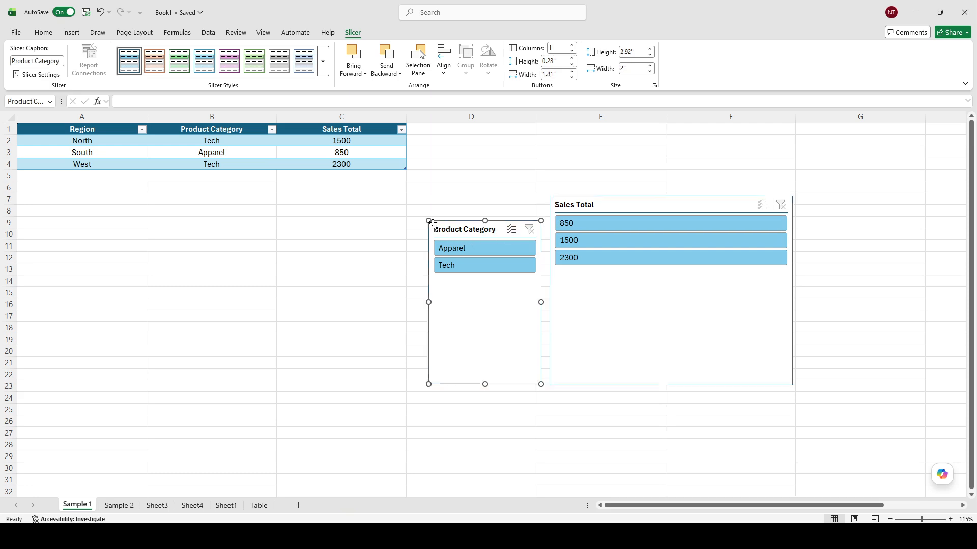
{"action": "left_click_drag", "start_coordinate": [428, 220], "coordinate": [290, 192]}
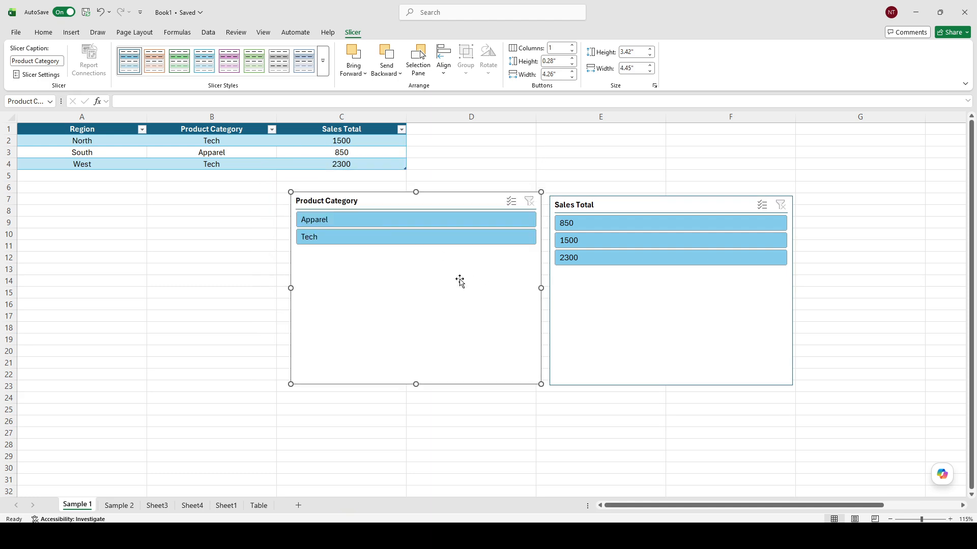
- Filter the table with the slicers by Apparel, try sales totals 1500 and 2300, and switch the product category to Tech
{"action": "left_click", "coordinate": [335, 222]}
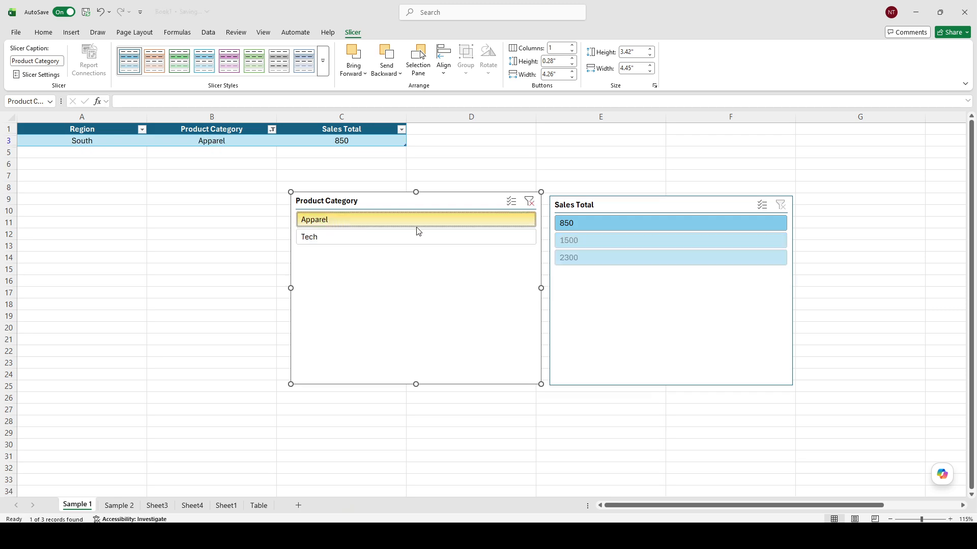
{"action": "left_click", "coordinate": [581, 242]}
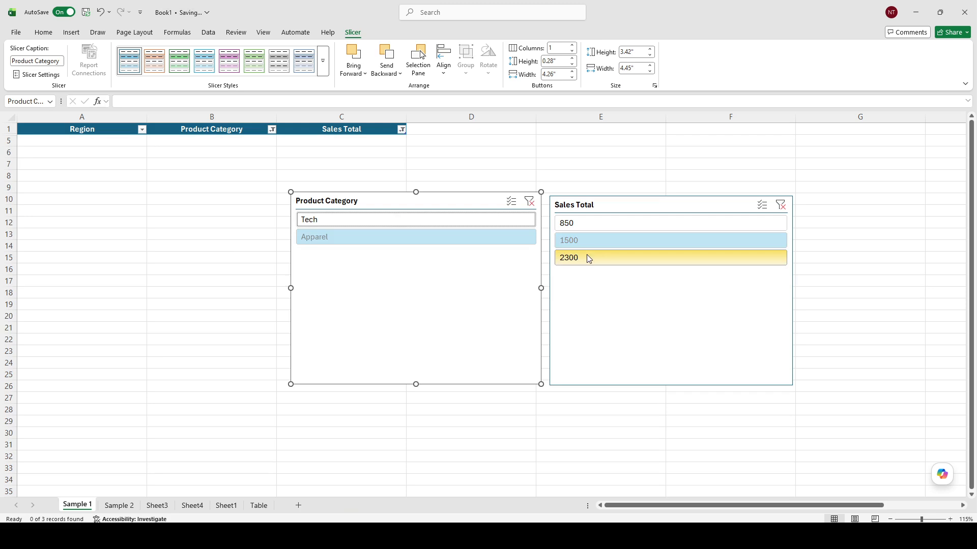
{"action": "left_click", "coordinate": [587, 255]}
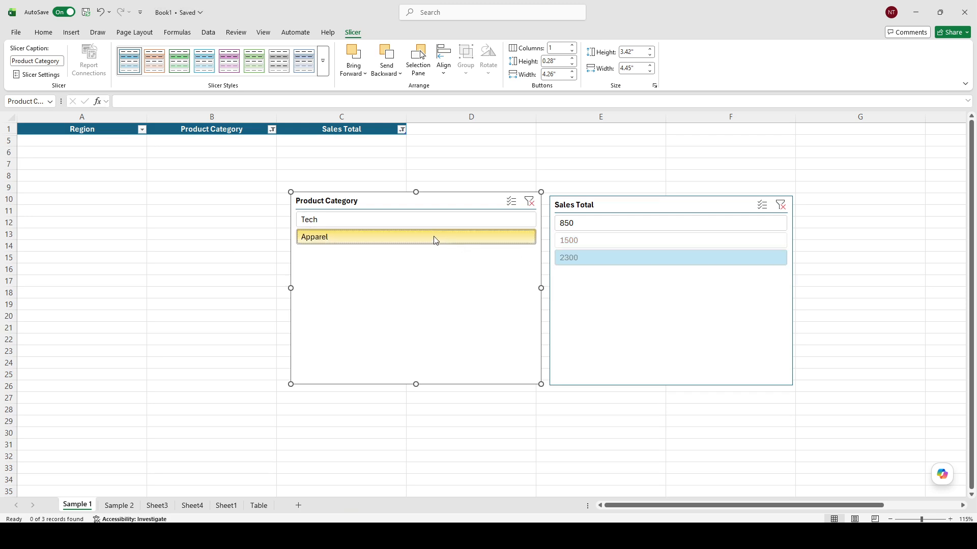
{"action": "left_click", "coordinate": [419, 223]}
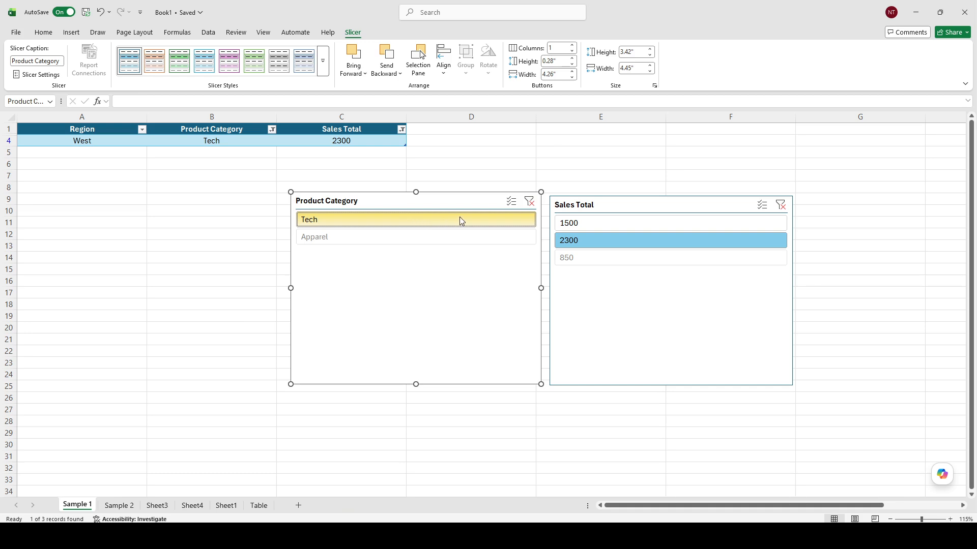
- Clear the Product Category filter and add 1500 and 850 to the Sales Total slicer's selection
{"action": "left_click", "coordinate": [529, 202]}
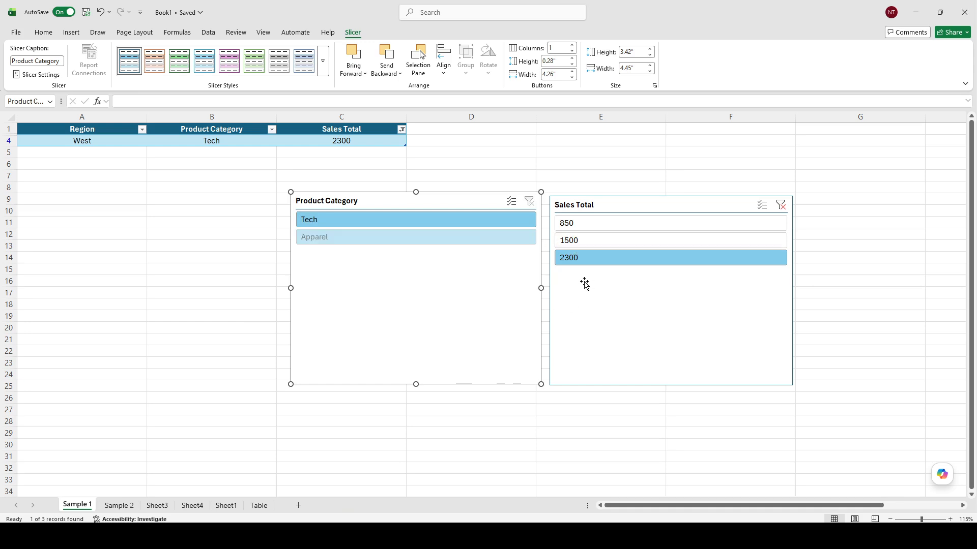
{"action": "left_click", "coordinate": [573, 245], "text": "ctrl"}
{"action": "left_click", "coordinate": [580, 224], "text": "ctrl"}
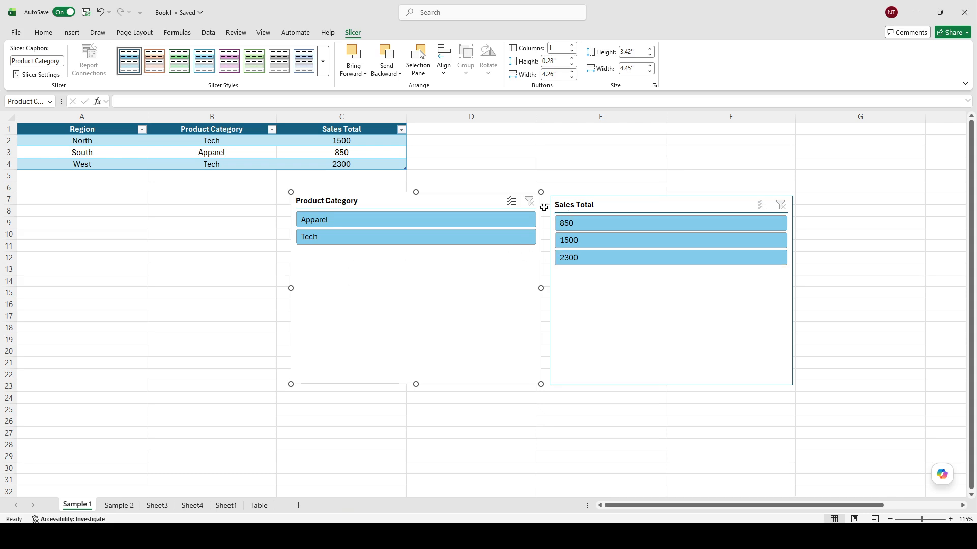
- Filter the table to the 2300 sales total and clear the Sales Total slicer's filter
{"action": "left_click", "coordinate": [673, 256]}
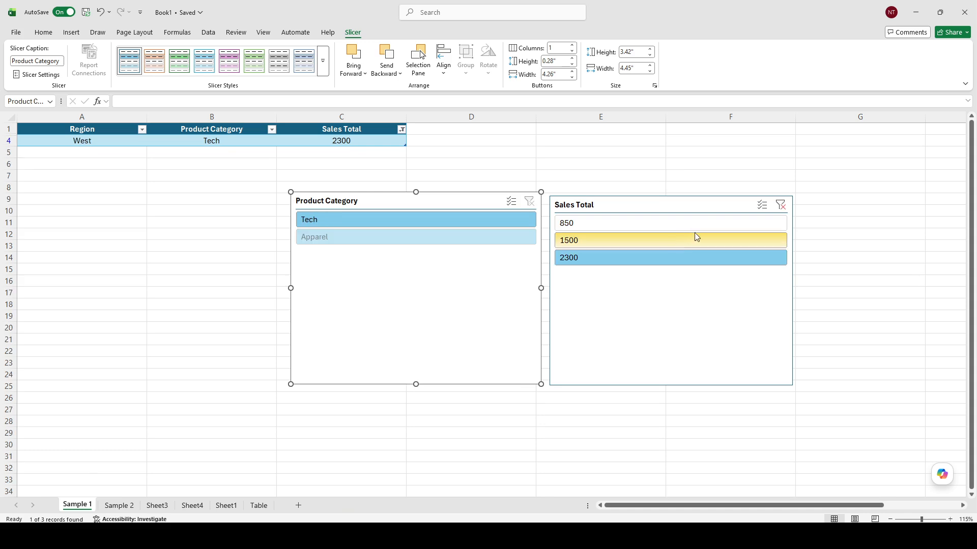
{"action": "left_click", "coordinate": [781, 206]}
{"action": "left_click", "coordinate": [781, 207]}
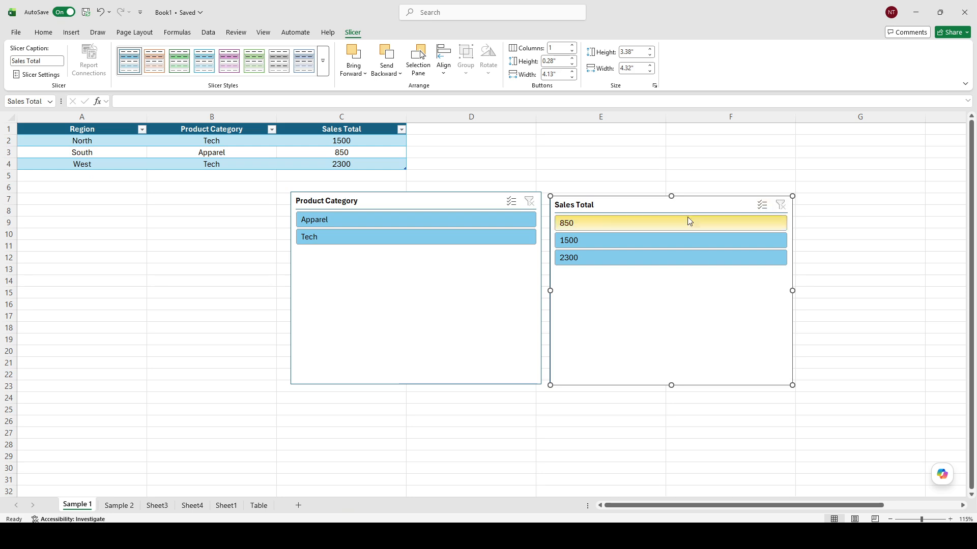
- Filter the table to the Apparel category and clear the Product Category slicer's filter
{"action": "left_click", "coordinate": [529, 204]}
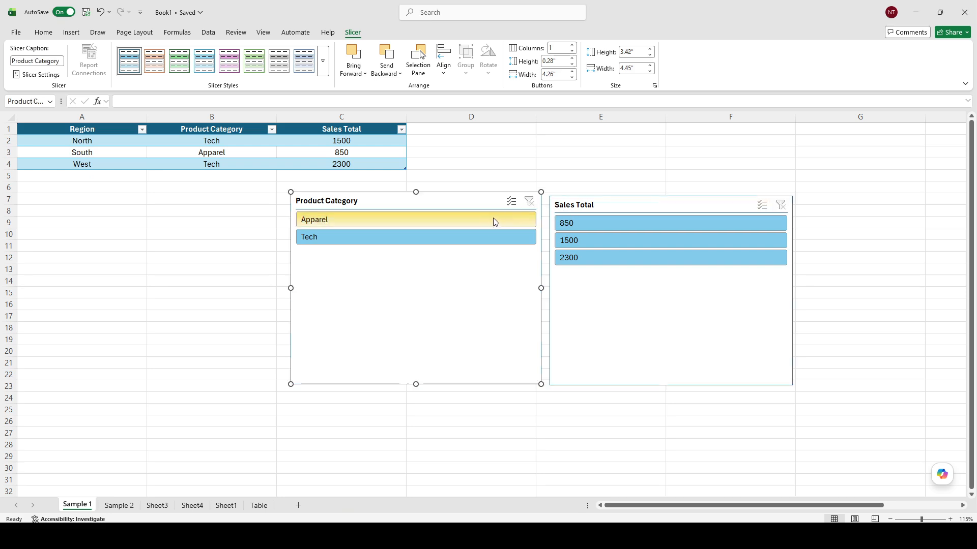
{"action": "left_click", "coordinate": [524, 224]}
{"action": "left_click", "coordinate": [529, 202]}
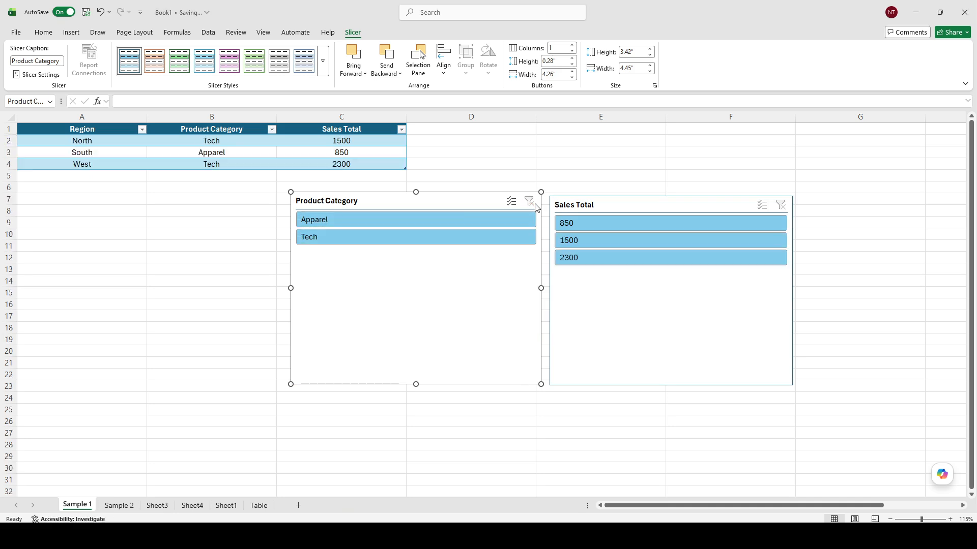